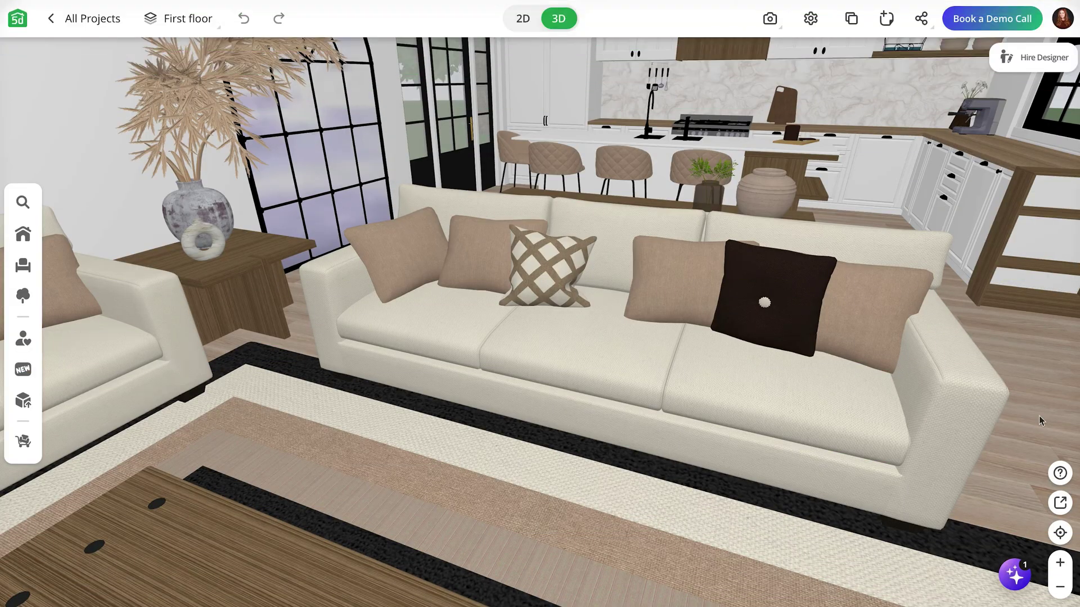
- Select the sofa and bring up its Textile material catalog on the Personal textures category
left_click(761, 373)
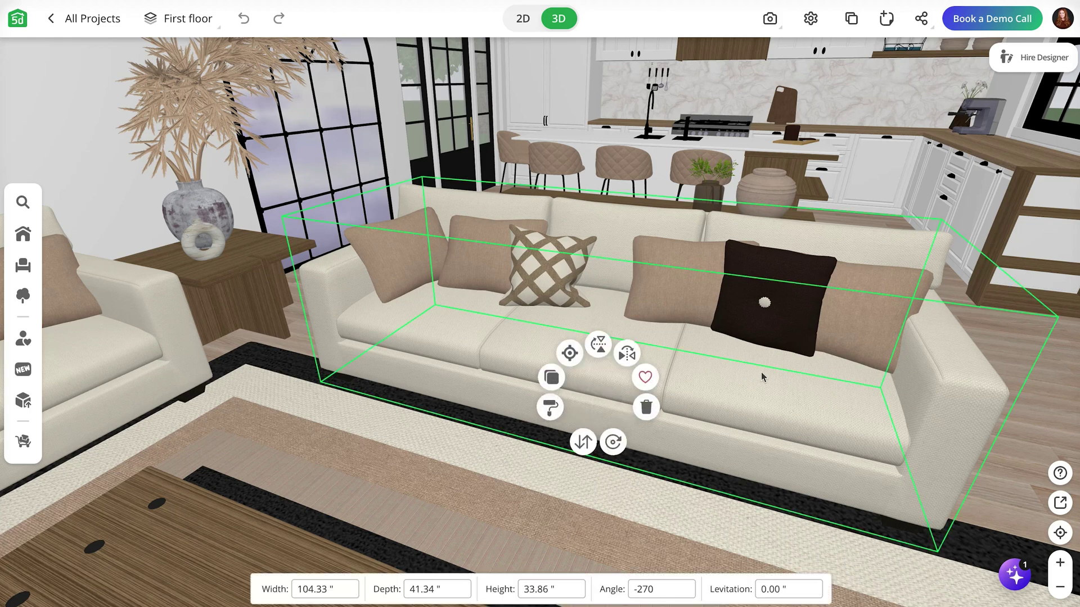
left_click(544, 407)
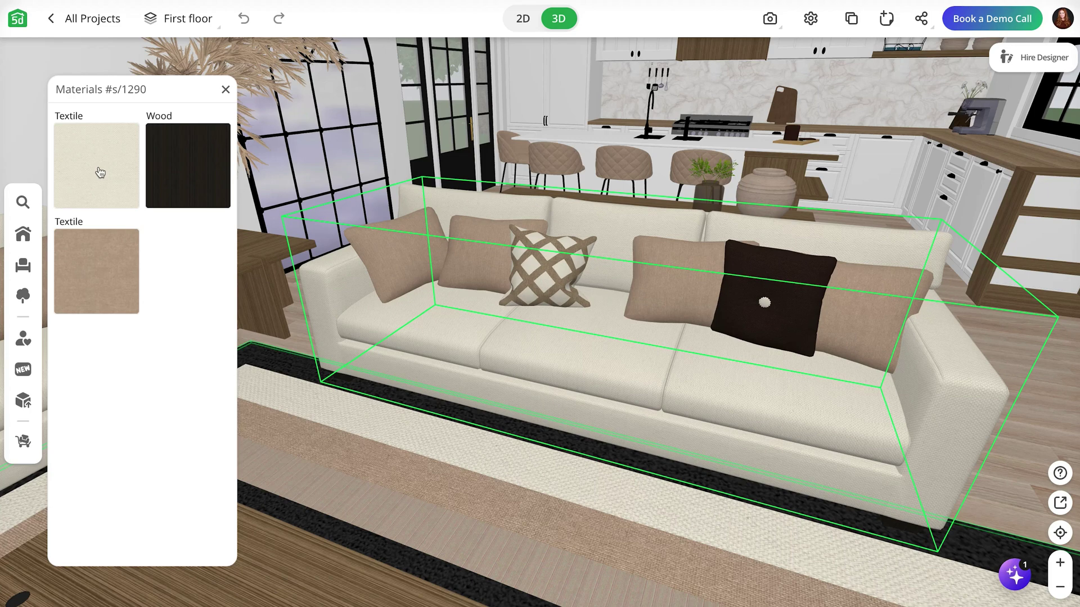
left_click(100, 172)
left_click(115, 126)
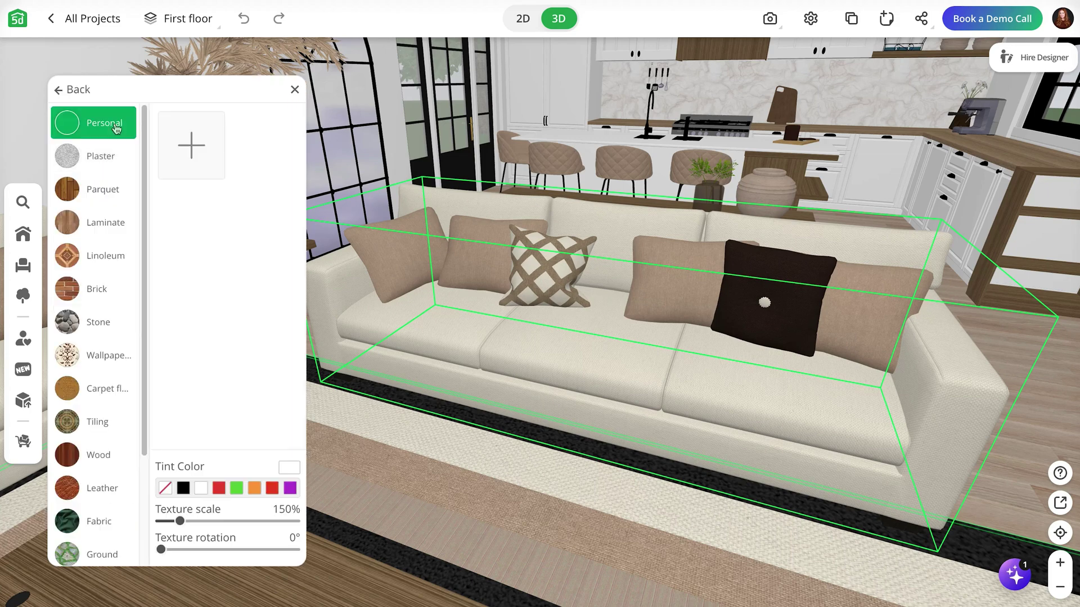
- Load the 'green fabric' image from the Textures folder as a new texture
left_click(191, 147)
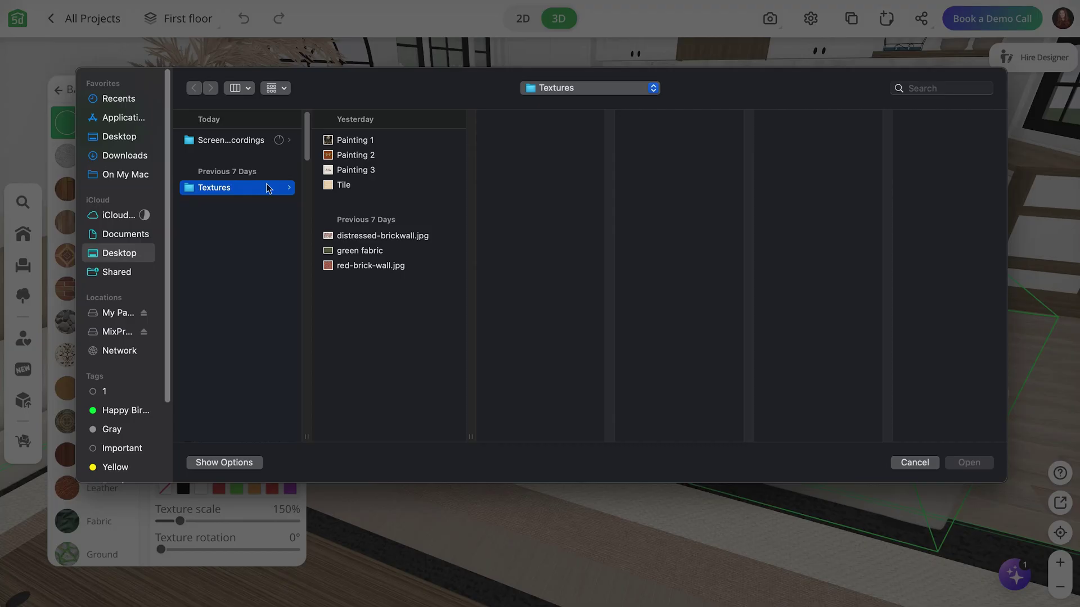
left_click(386, 253)
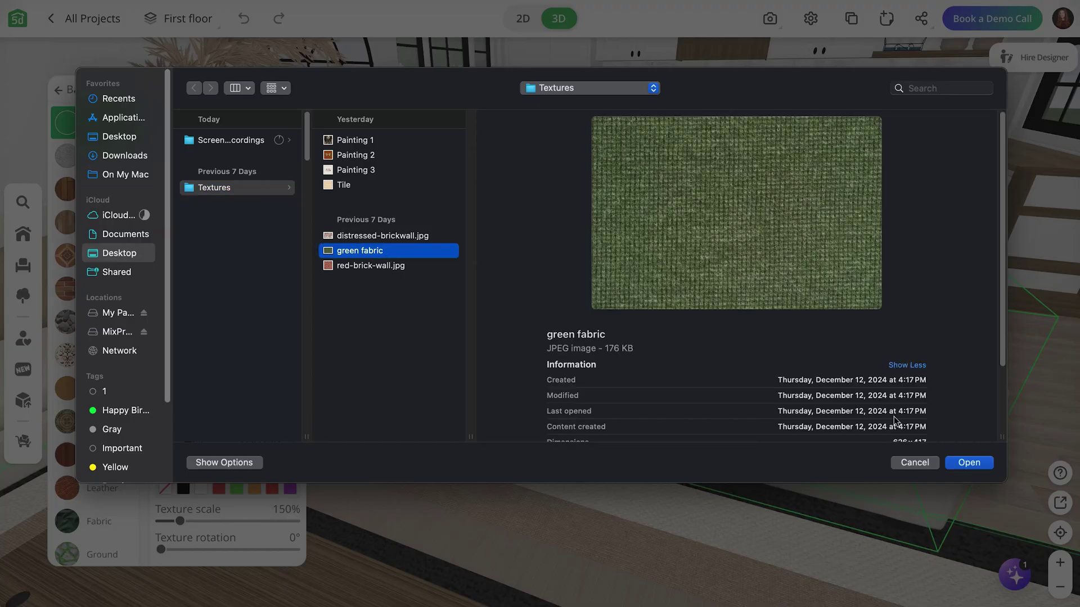
left_click(963, 462)
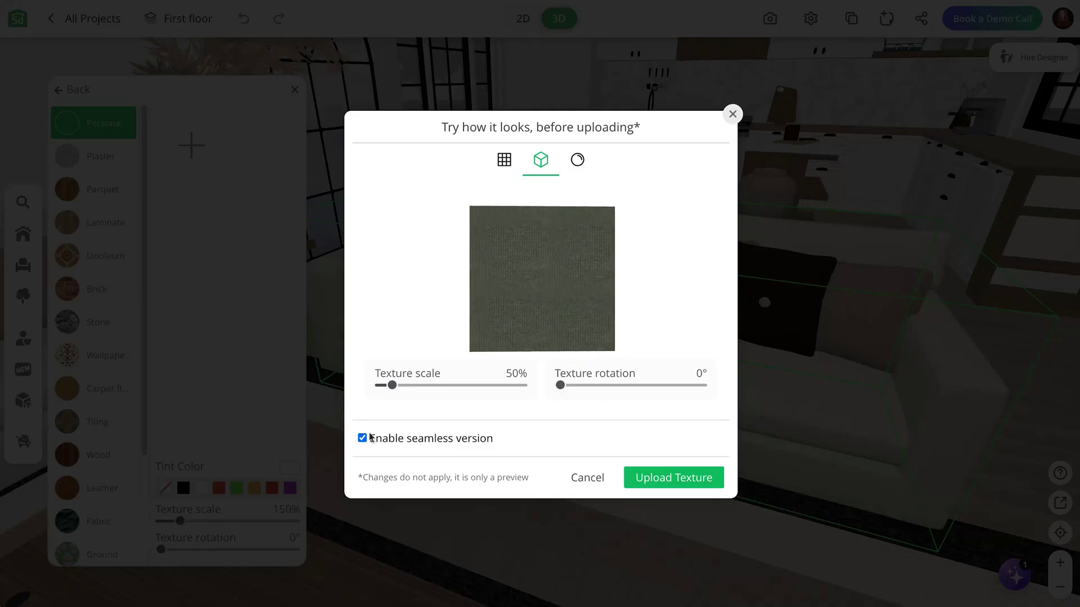
- Disable the seamless version and preview the fabric on tile, sphere and cube
left_click(370, 438)
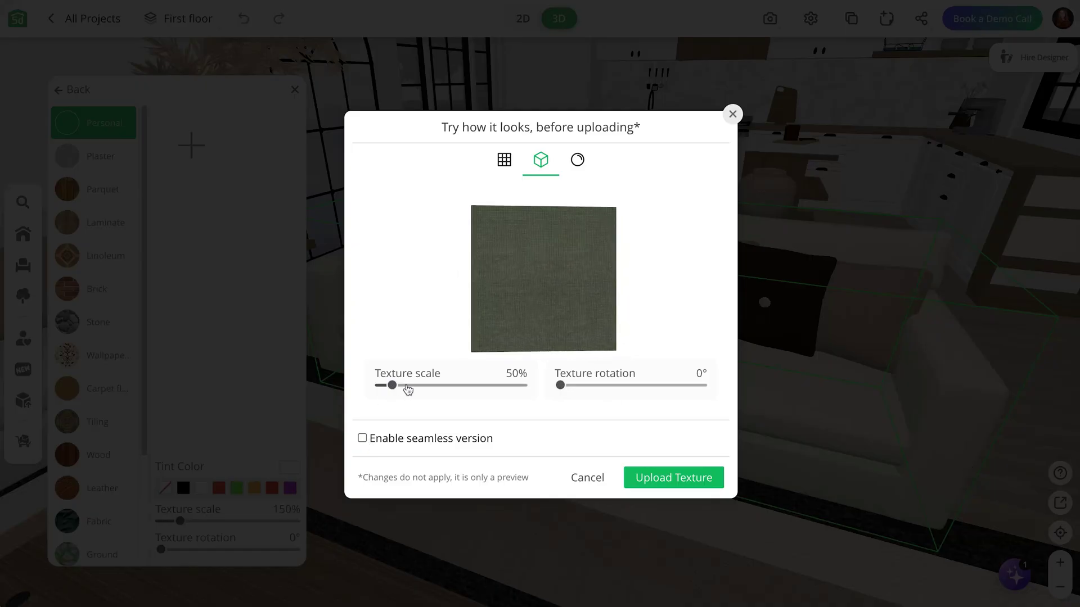
mouse_move(408, 389)
left_mouse_down()
mouse_move(471, 389)
mouse_move(406, 388)
left_mouse_up()
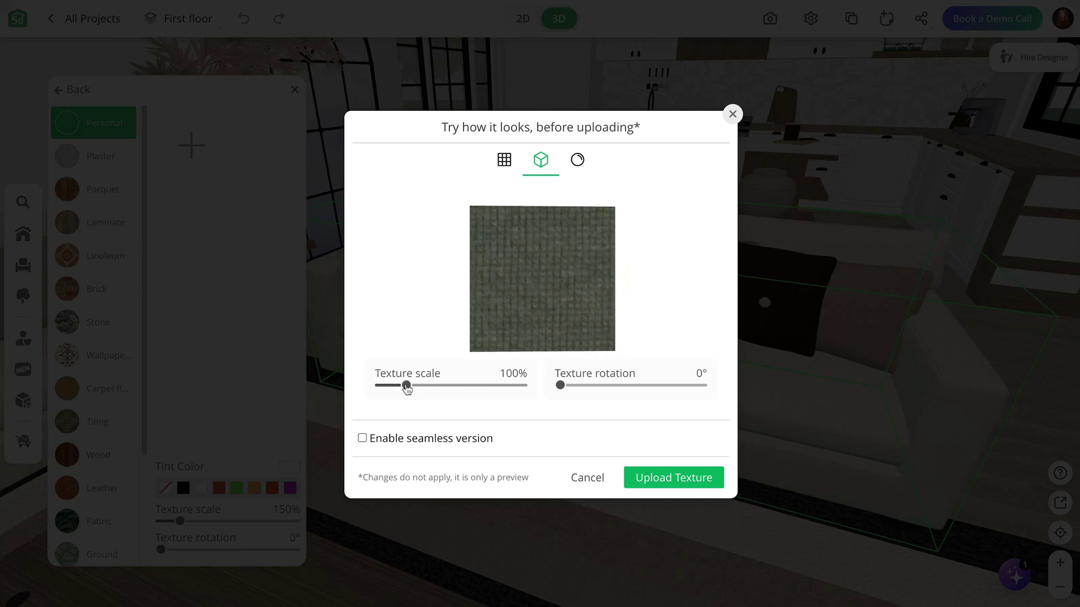
left_click(503, 159)
left_click(579, 164)
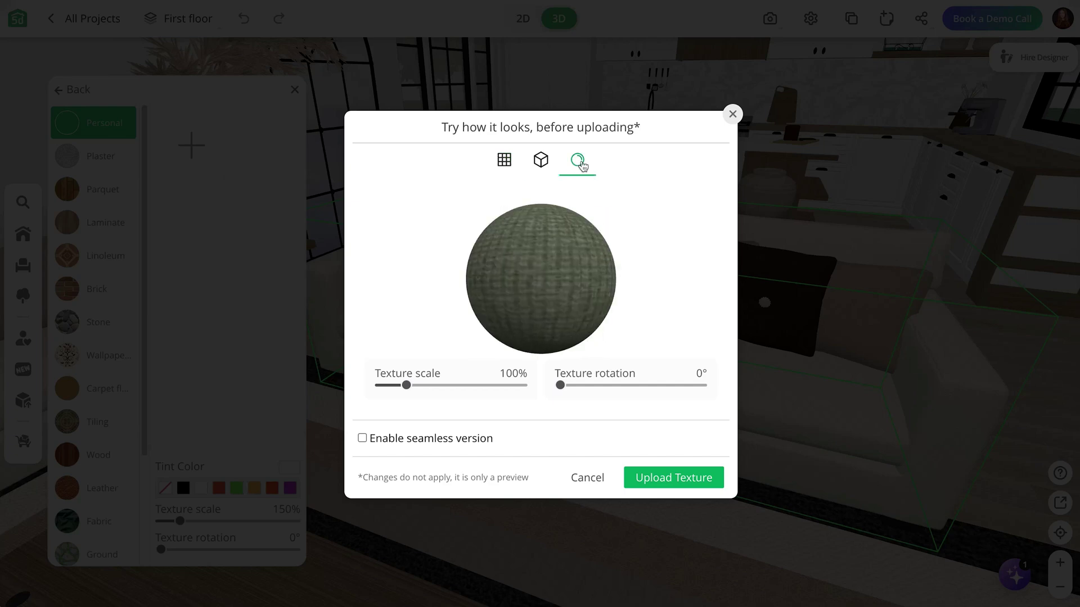
left_click(539, 161)
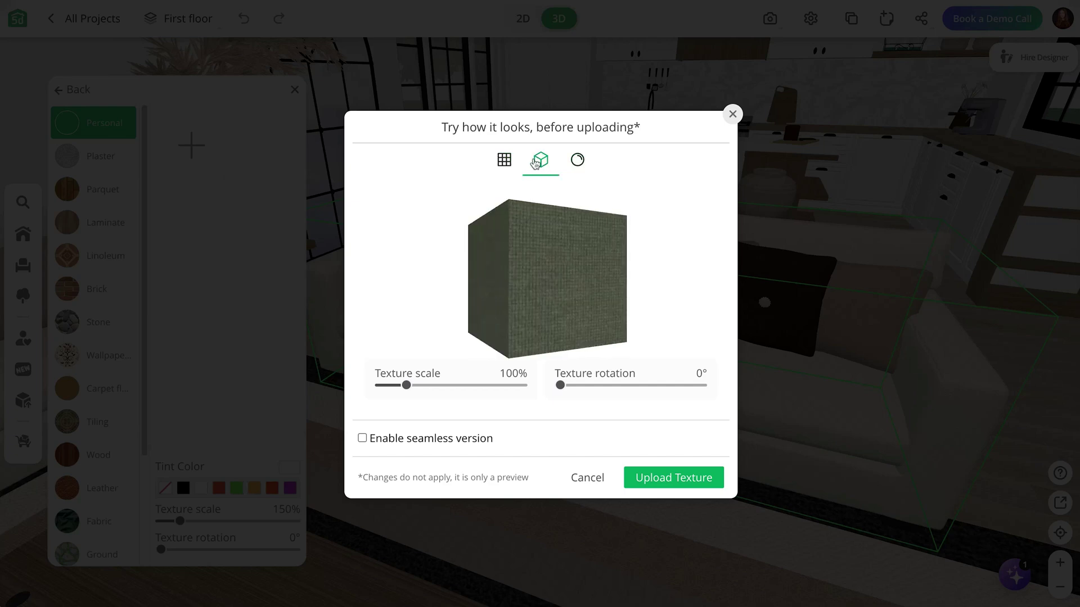
- Apply the uploaded green fabric to the sofa at 170% texture scale and view both sofas
left_click(671, 478)
left_click(99, 196)
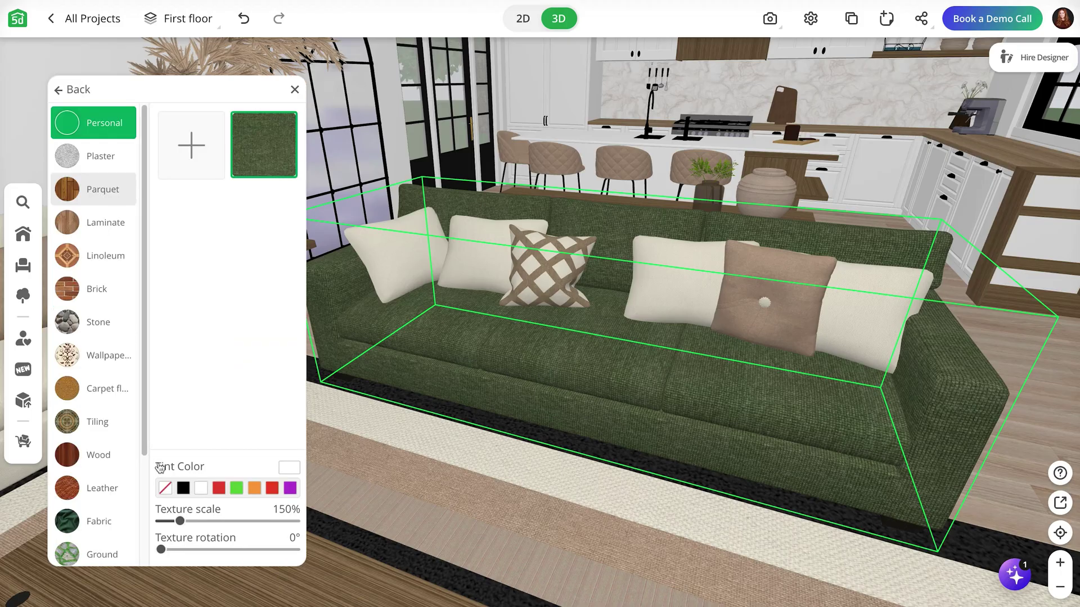
left_click(204, 521)
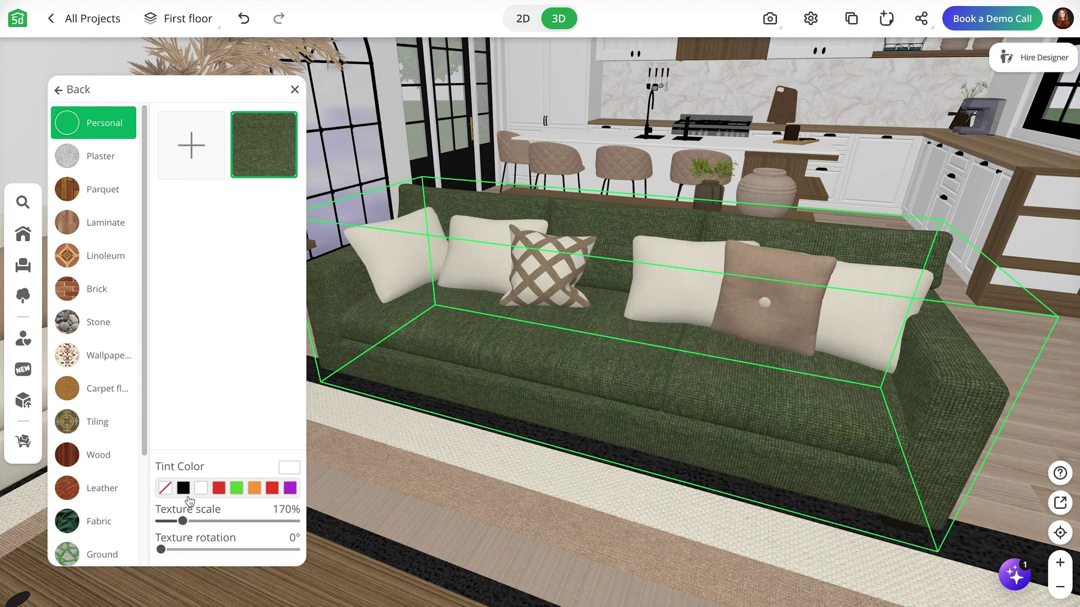
left_click(295, 90)
left_click_drag(1021, 486, 997, 484)
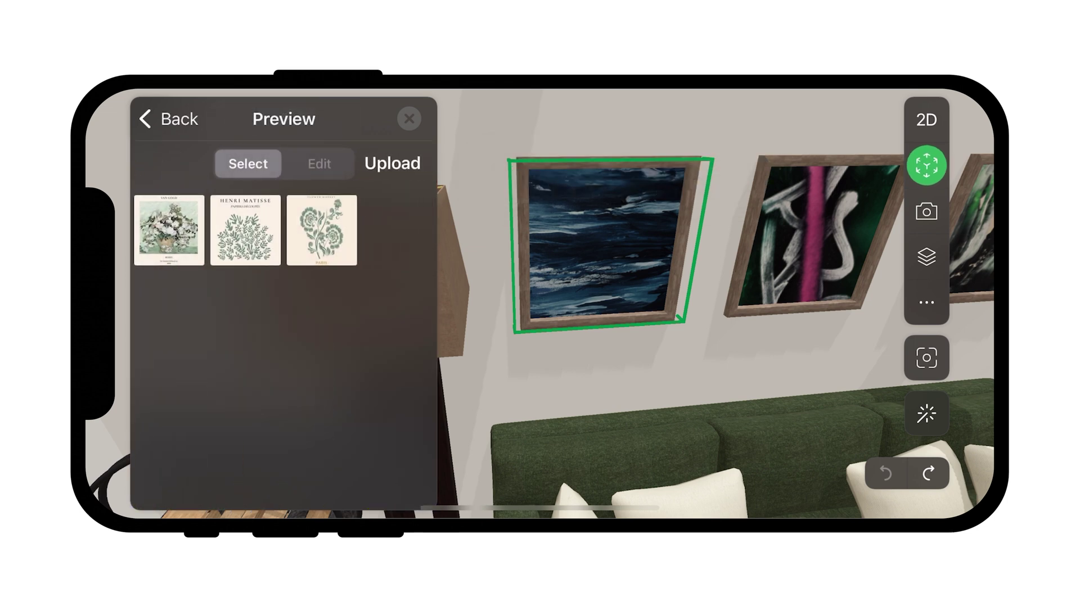
- Replace the blue painting above the sofa with the Henri Matisse print
left_click(245, 230)
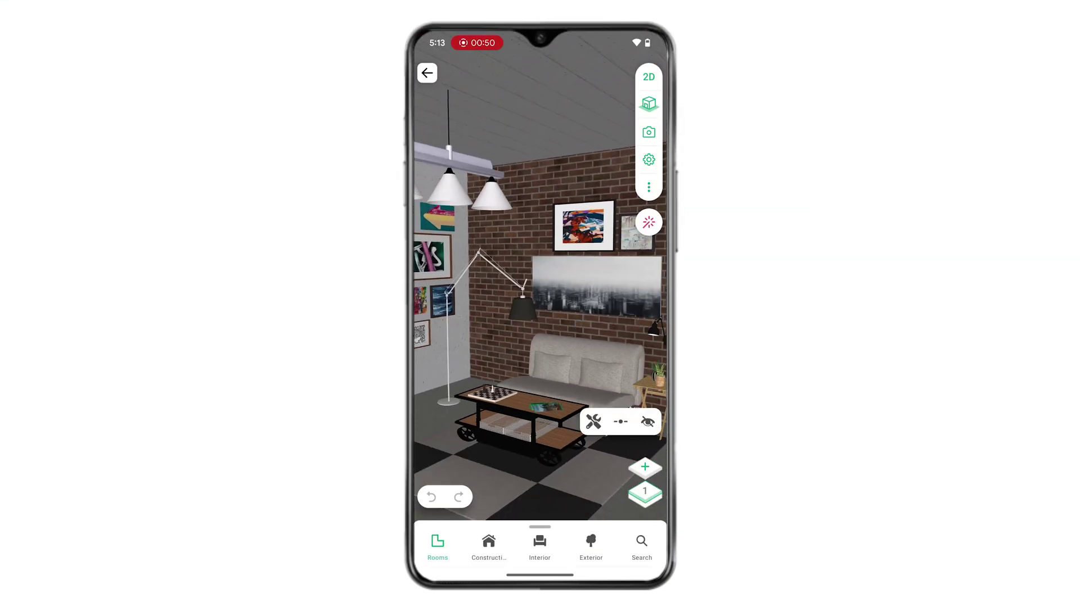
- Open the inner wall's Personal texture choices and start adding a new texture
left_click(593, 422)
left_click(462, 451)
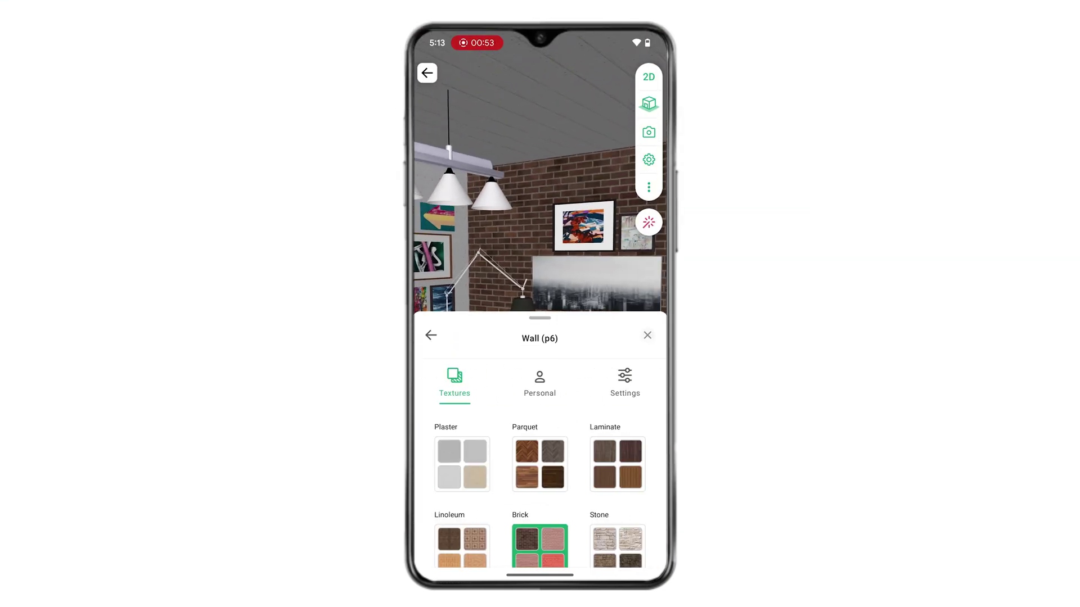
left_click(539, 382)
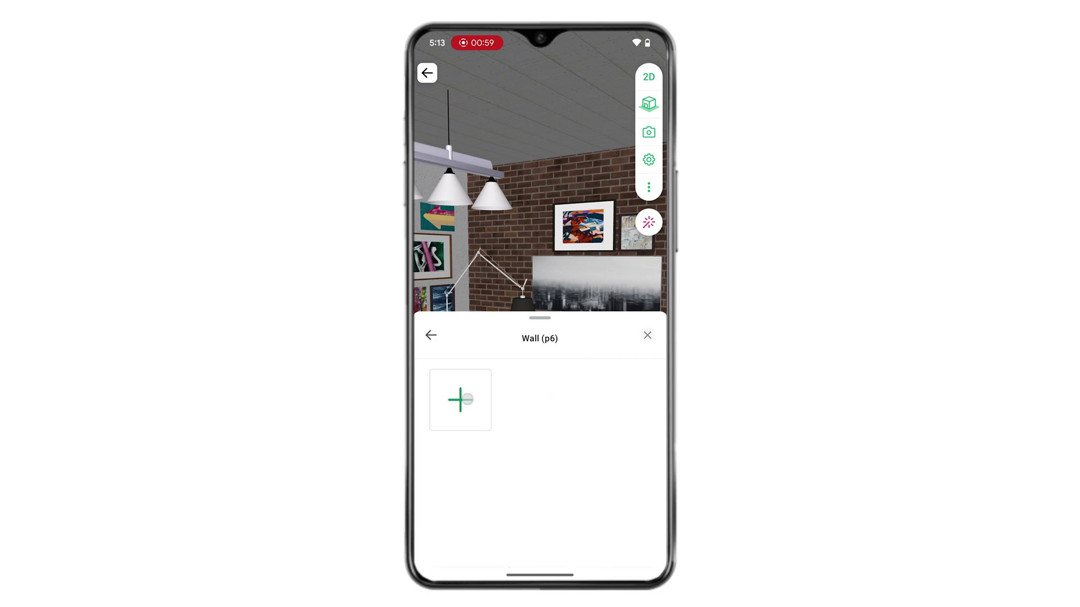
left_click(467, 399)
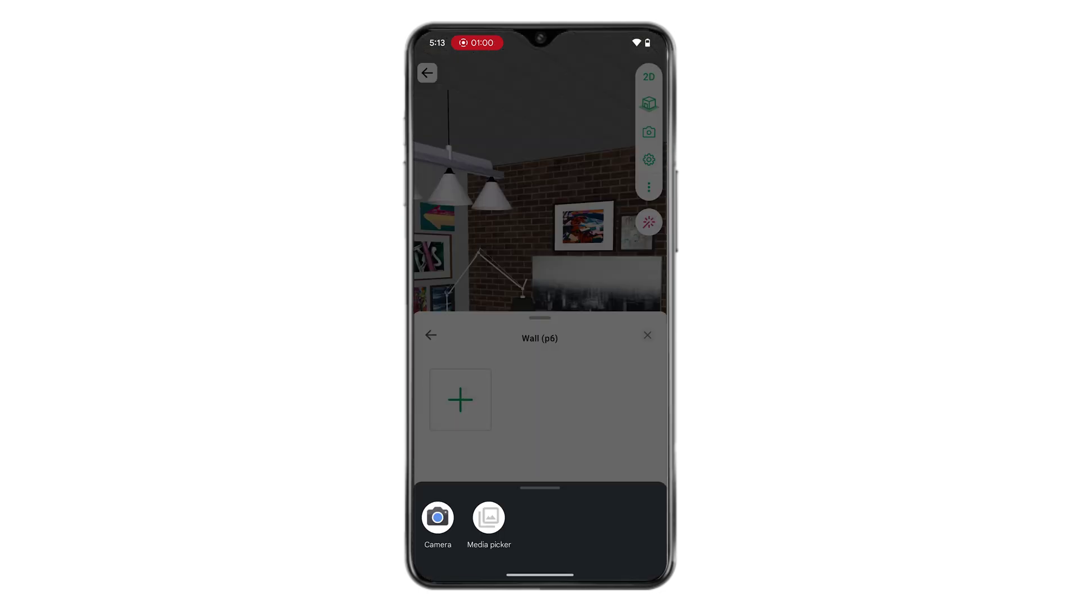
- Upload the brick photo from the Media picker as a custom wall texture
left_click(488, 518)
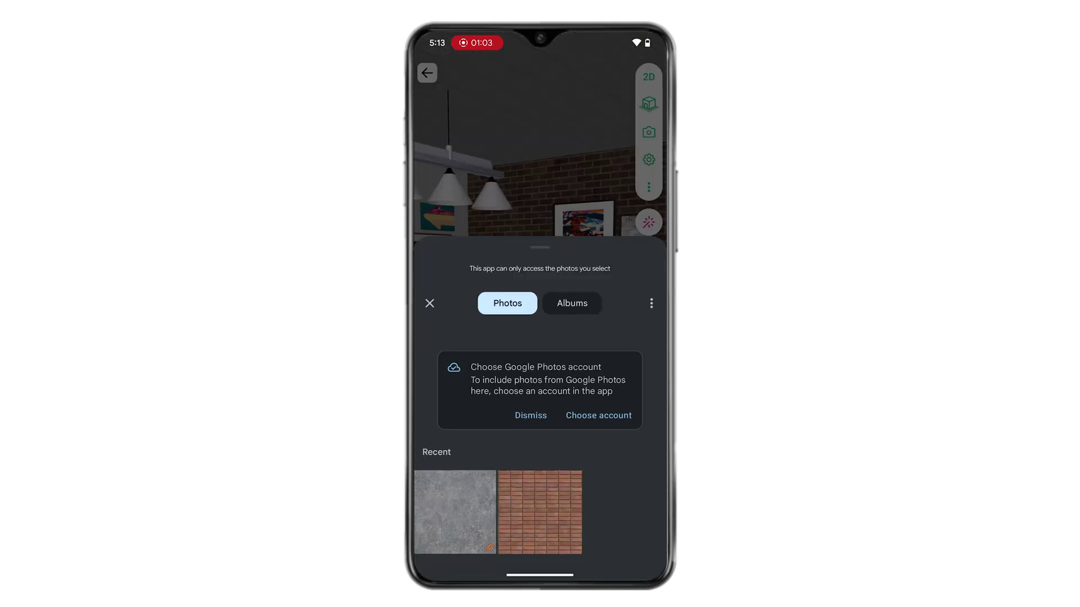
left_click(536, 490)
left_click(637, 538)
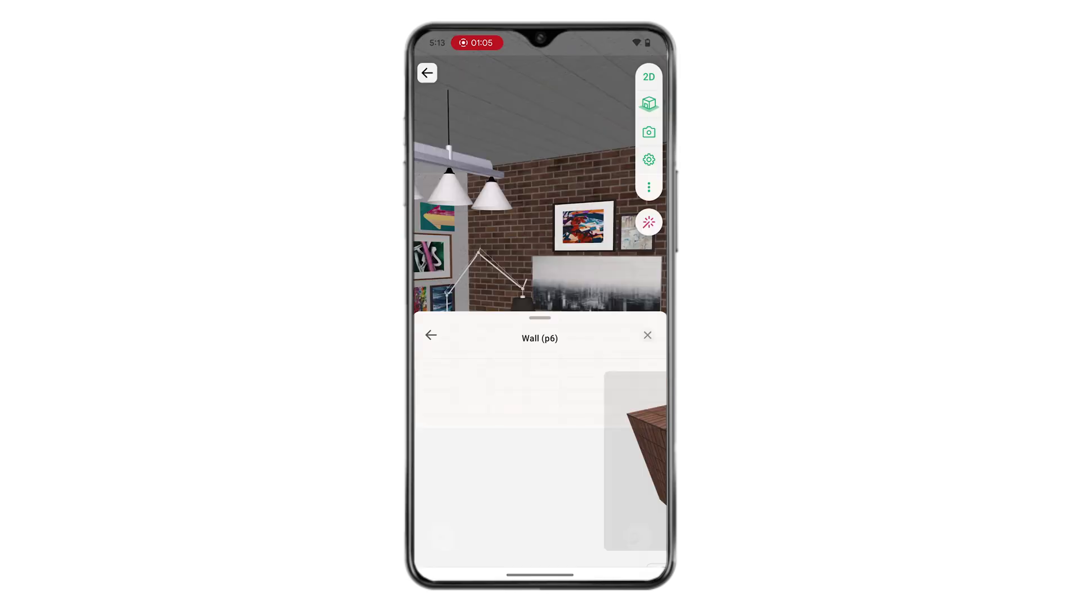
left_click_drag(539, 232, 540, 62)
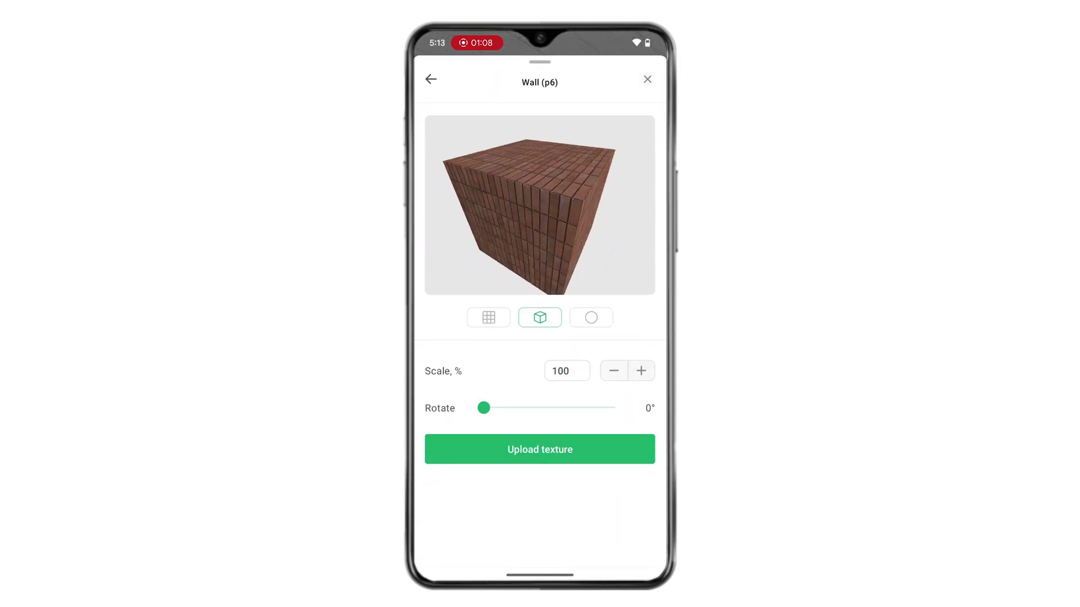
left_click(591, 317)
left_click(488, 318)
left_click(540, 317)
left_click(540, 449)
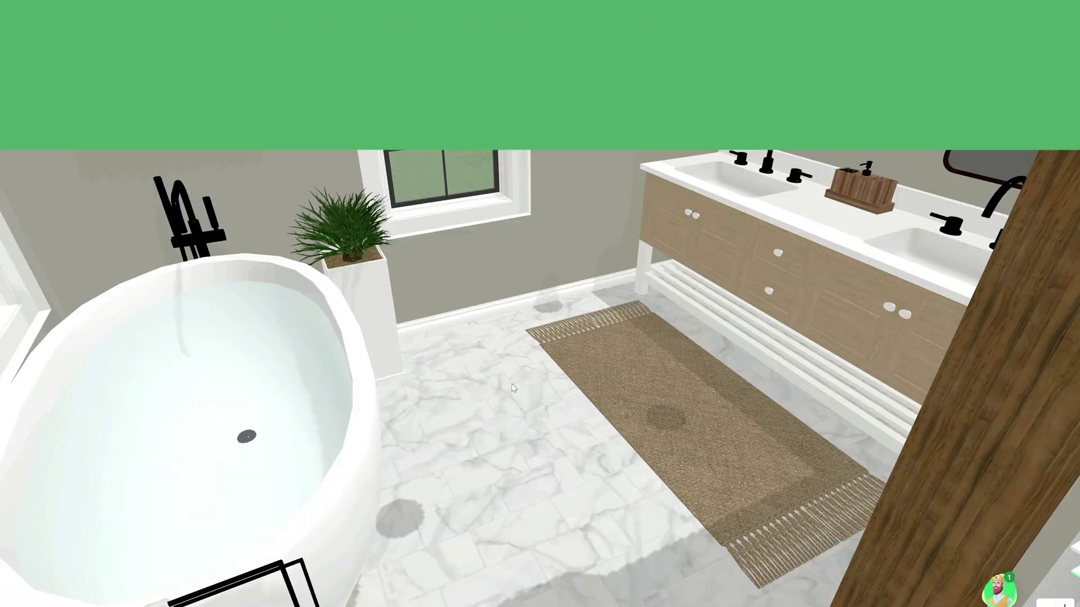
- Apply the personal light wood texture to the bathroom floor
left_click(478, 345)
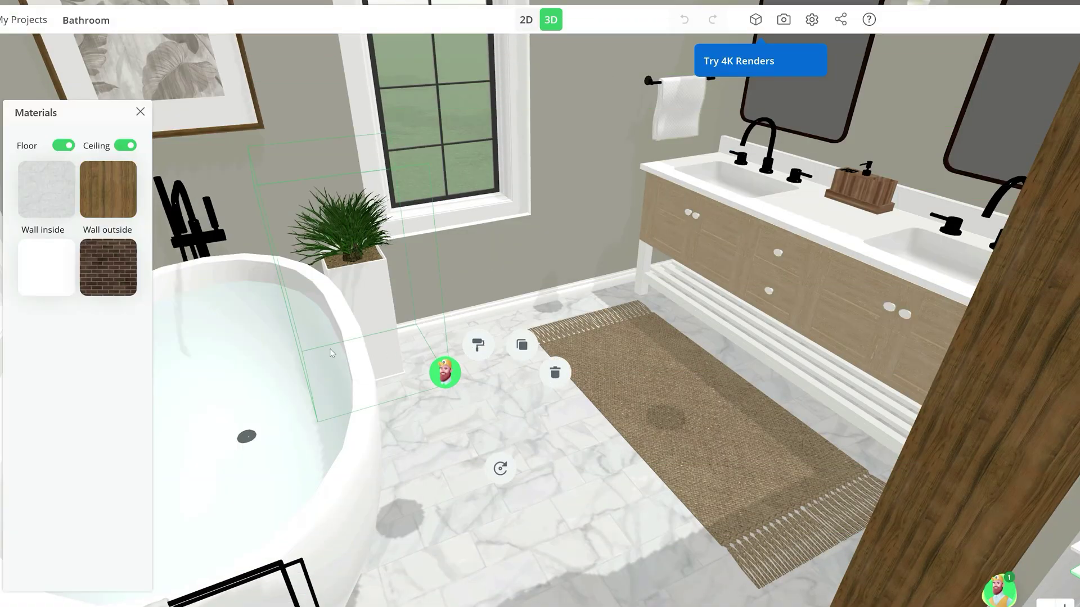
left_click(51, 192)
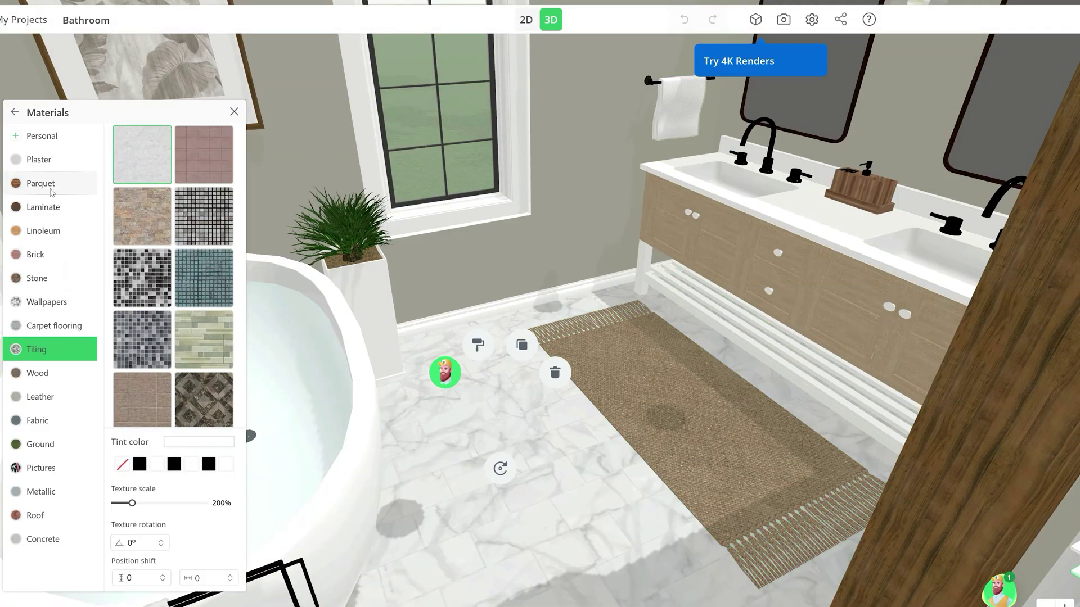
left_click(42, 136)
left_click(204, 166)
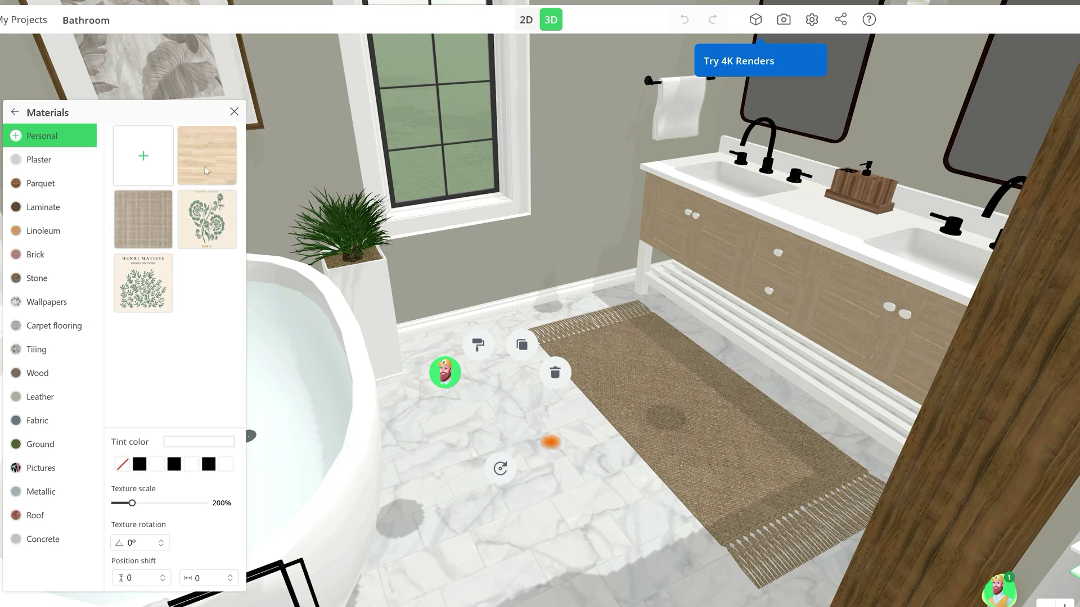
- Set the floor's wood texture scale to 110% and rotation to 0
left_click_drag(132, 505, 125, 510)
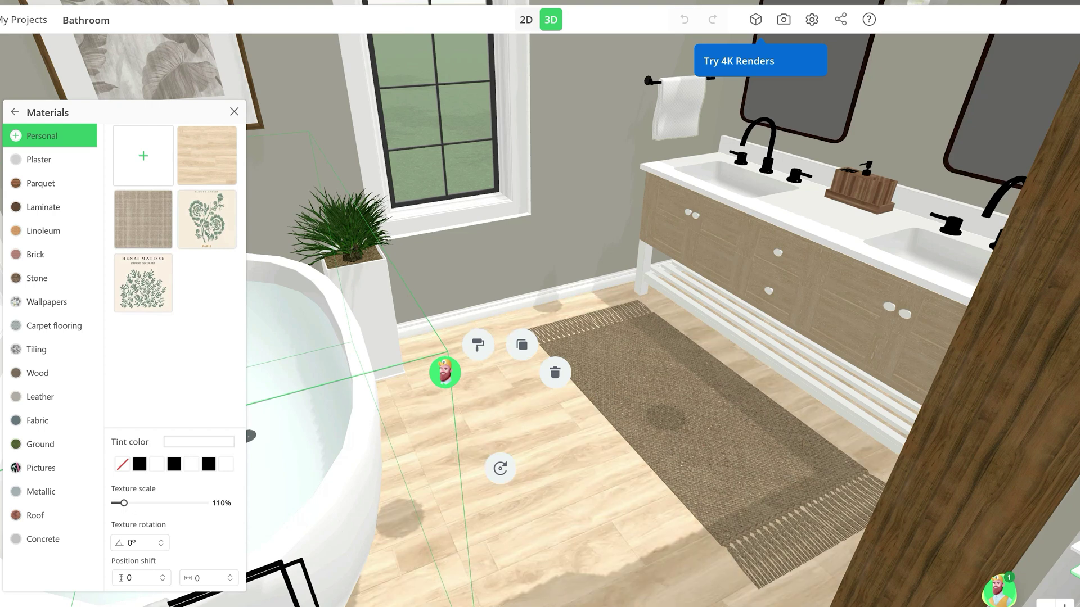
left_click_drag(173, 543, 176, 541)
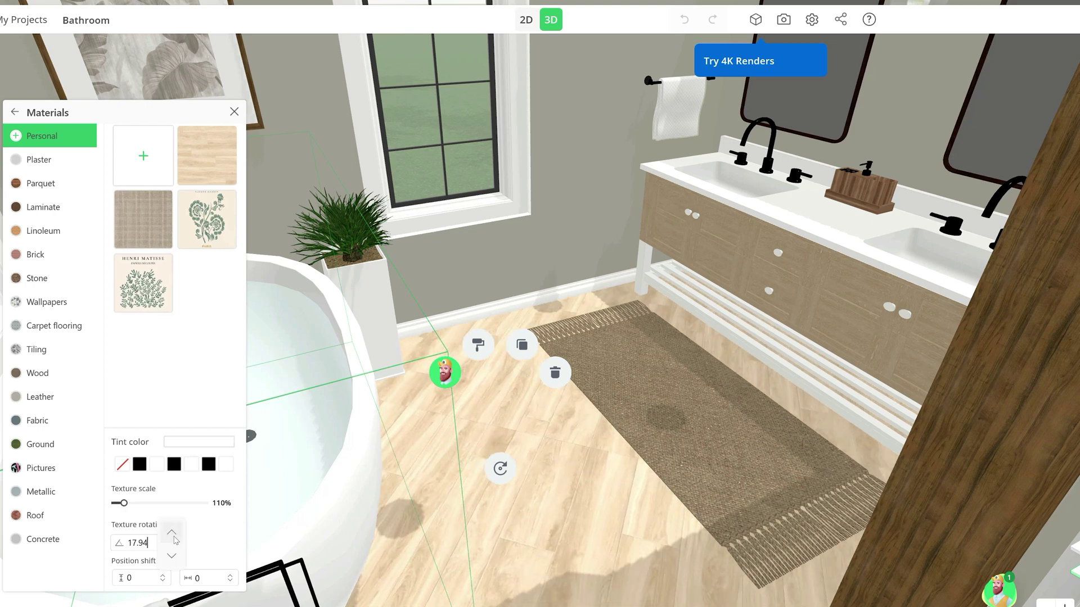
key("ctrl+a")
key("BackSpace")
type("0")
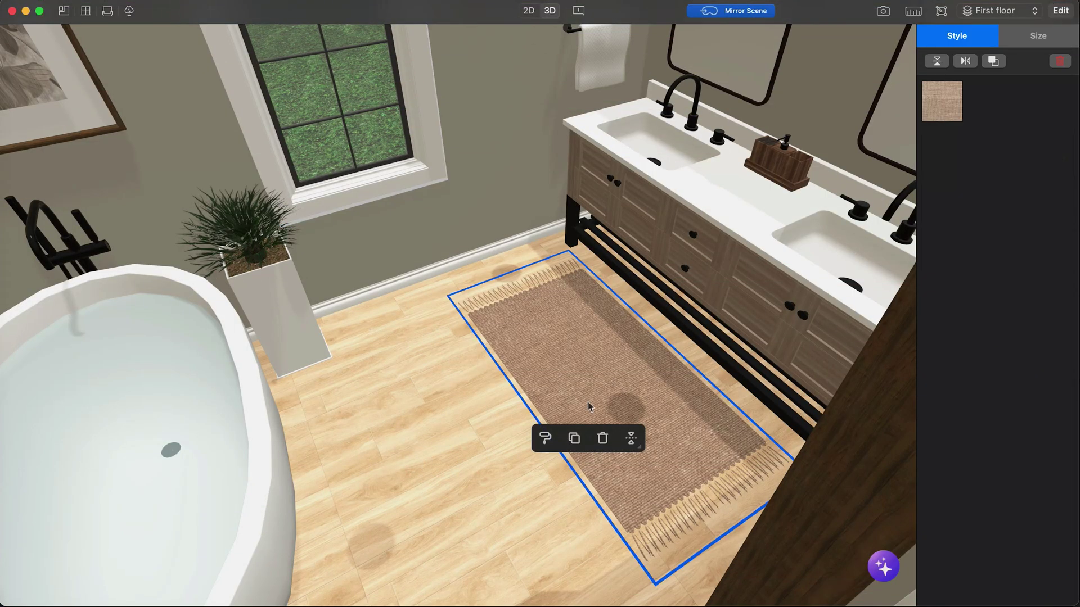
- Cover the rug with the plaid Personal texture and raise its scale to 201
left_click(545, 438)
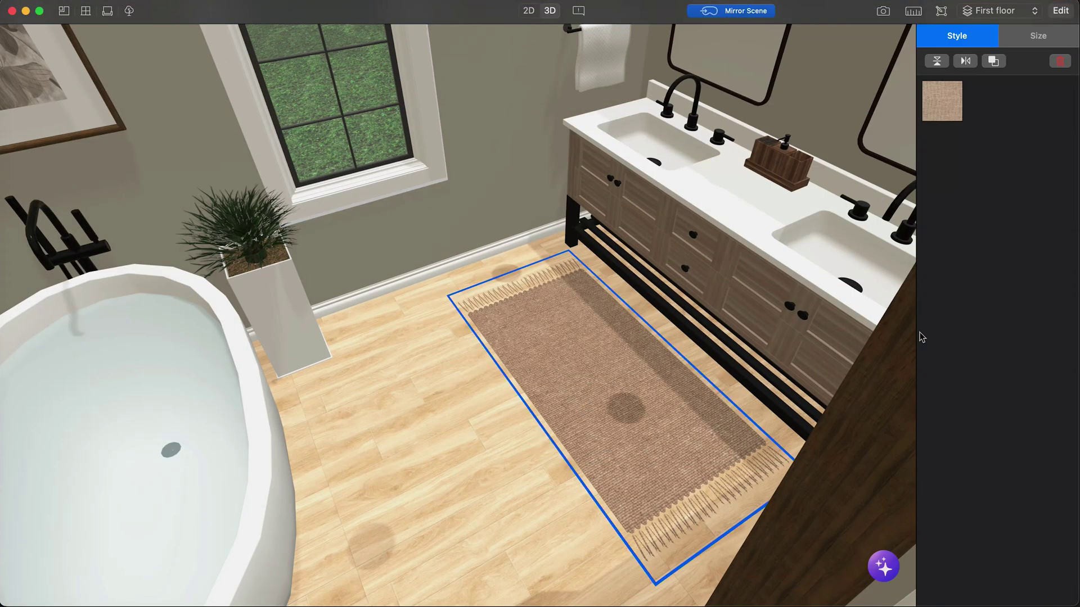
left_click(943, 99)
left_click(1004, 90)
left_click(969, 79)
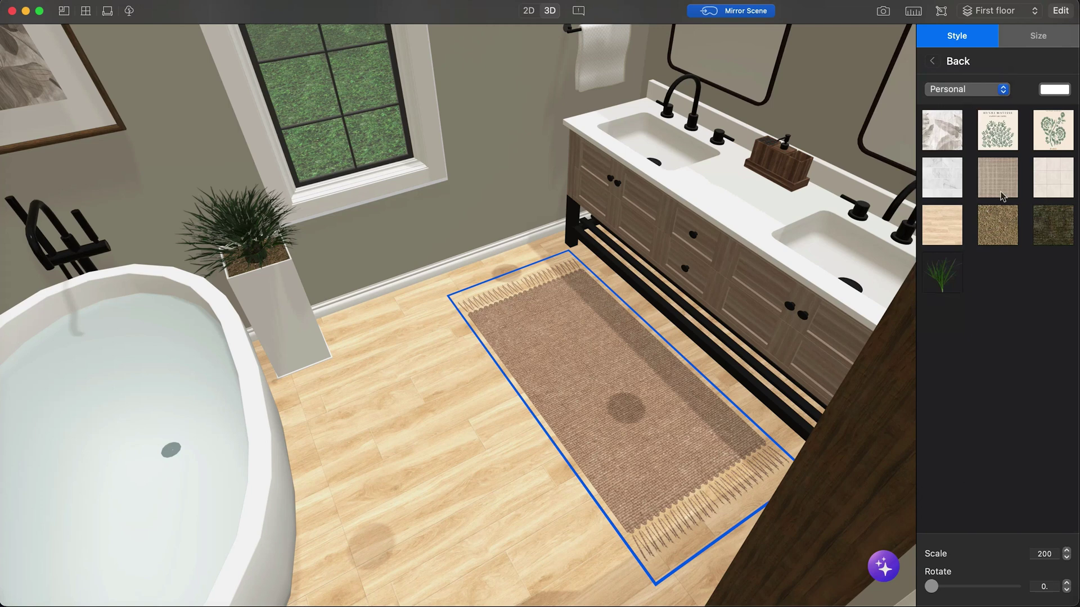
left_click(999, 189)
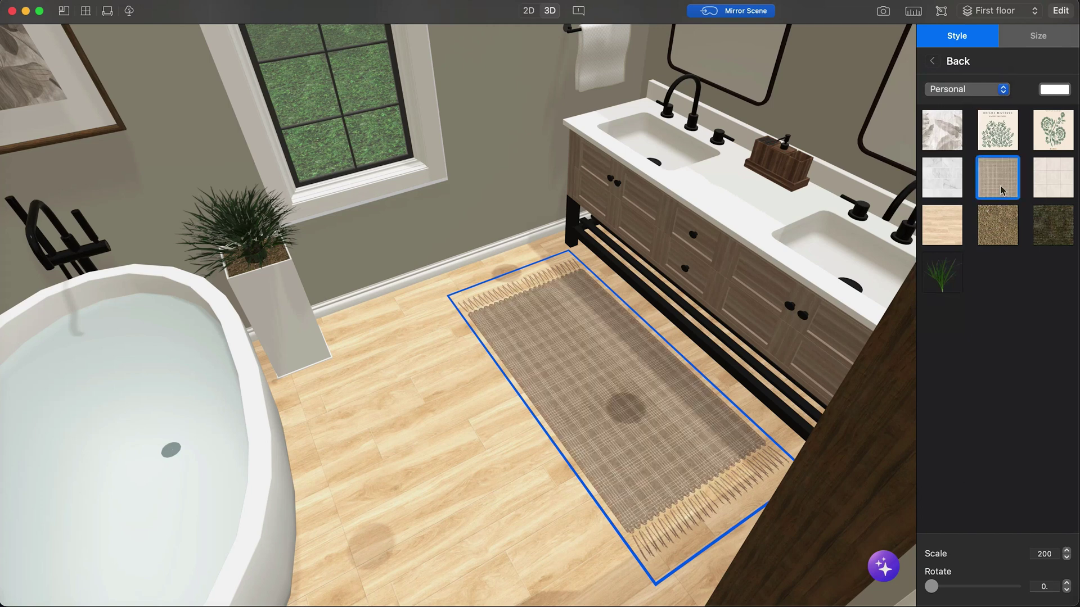
left_click(1066, 552)
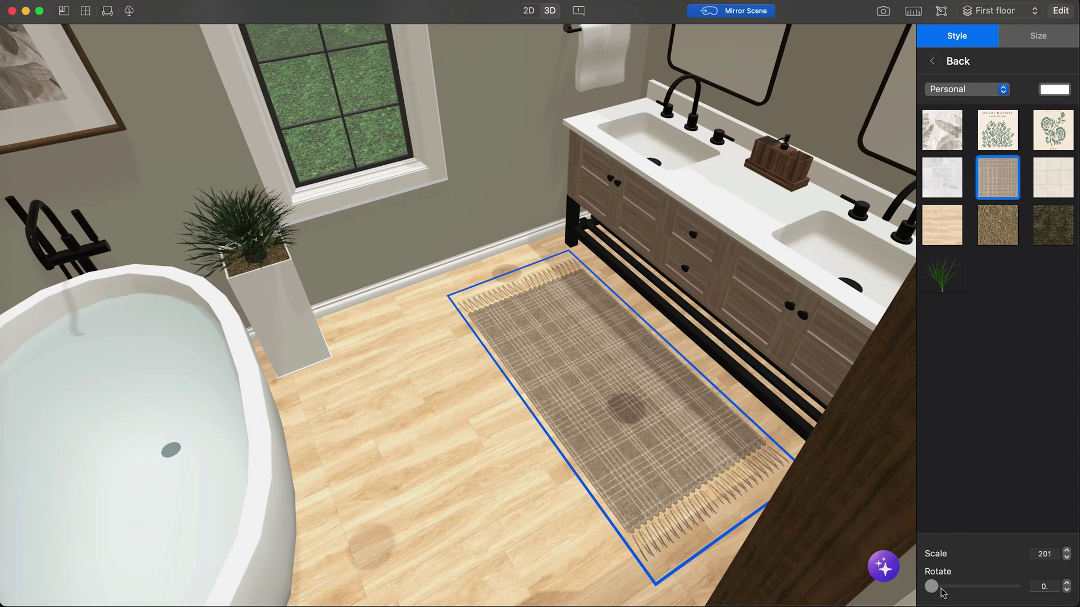
- Rotate the rug's plaid pattern to about 220°
left_click_drag(933, 588, 996, 589)
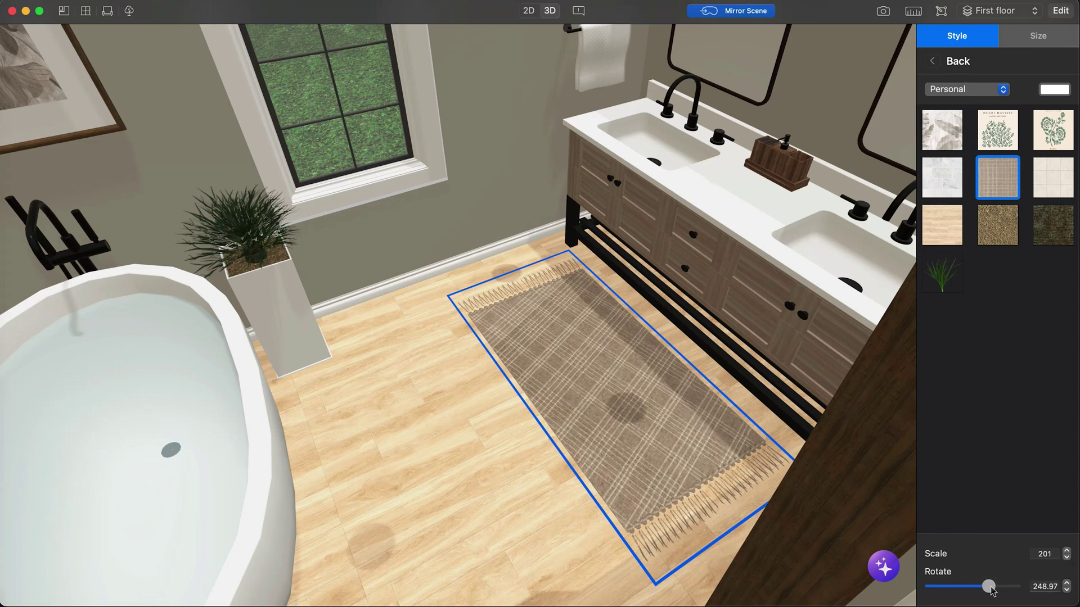